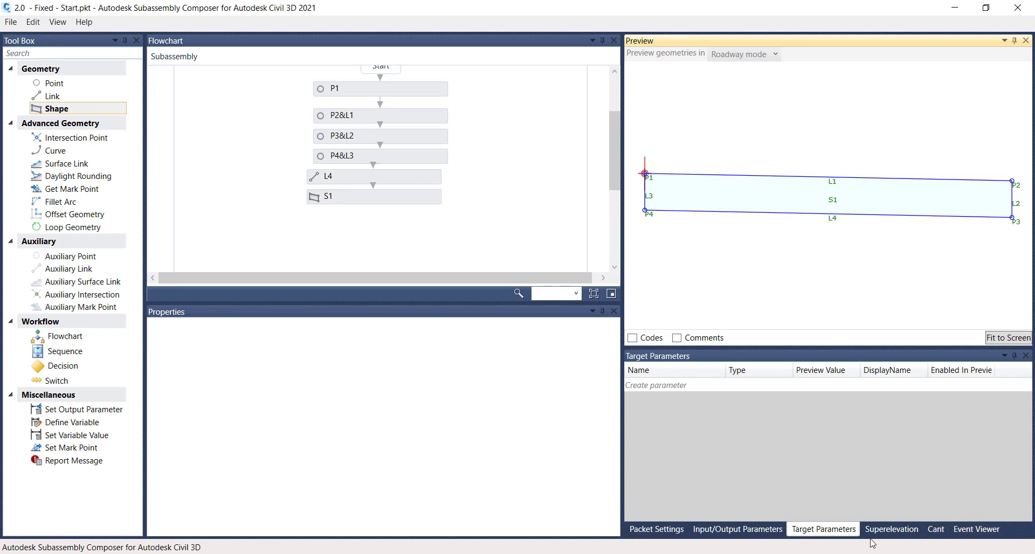
Create a target parameter named OffsetAlignment and set its type to Offset.
left_click(821, 531)
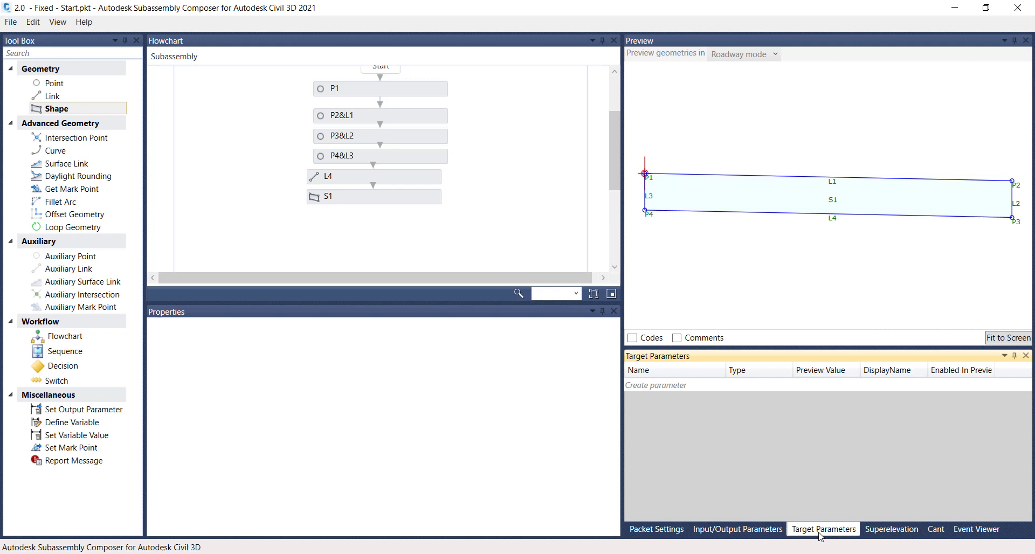
left_click(674, 385)
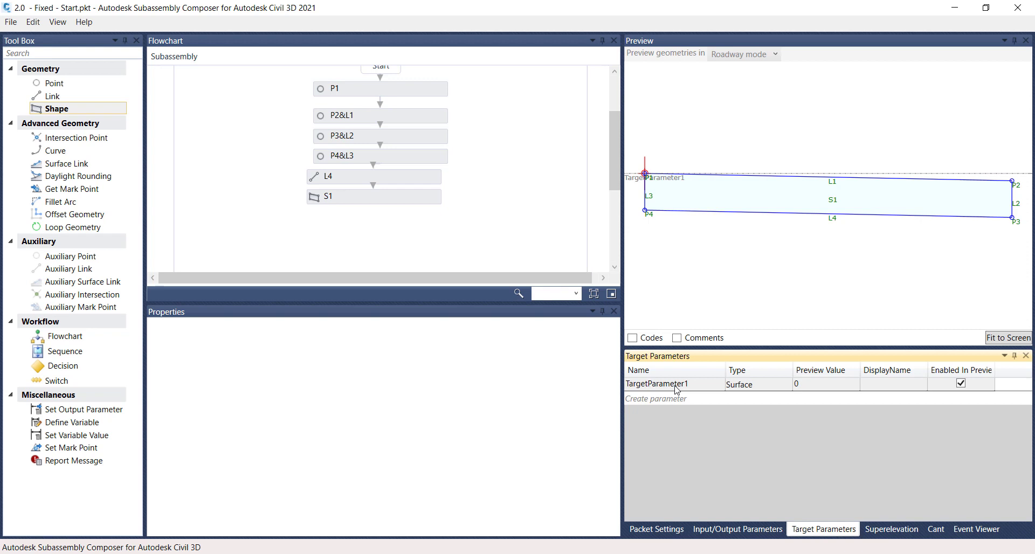
left_click(703, 388)
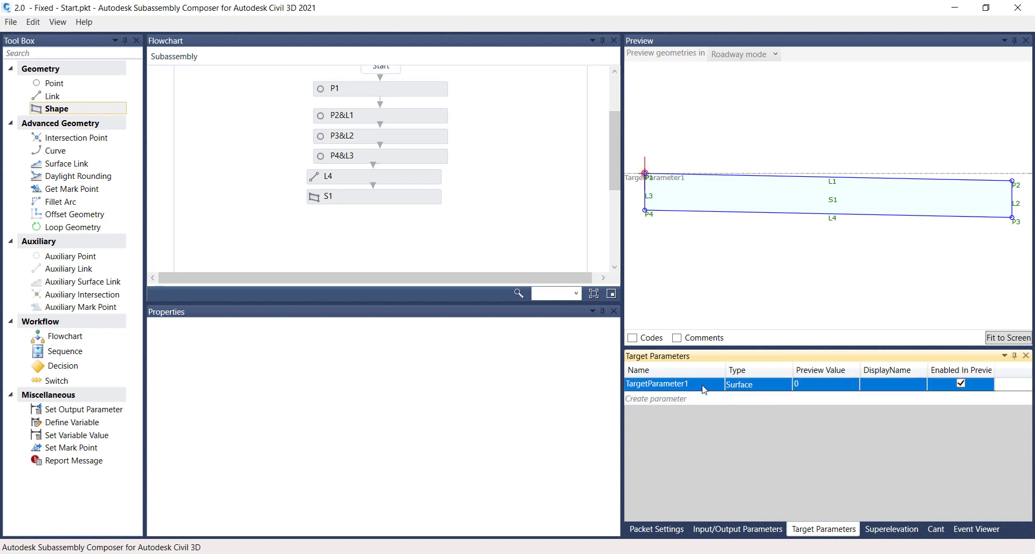
left_click(699, 387)
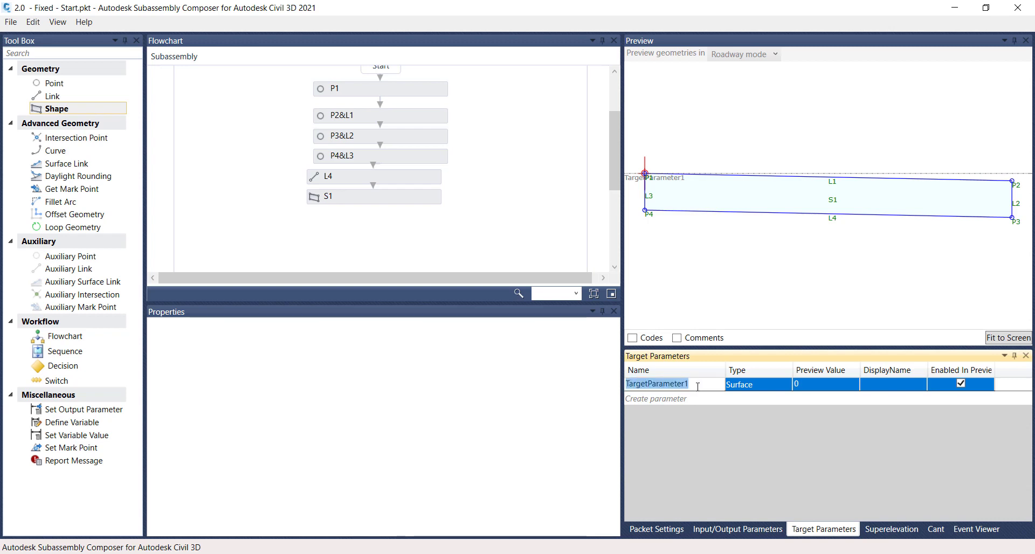
type("Off")
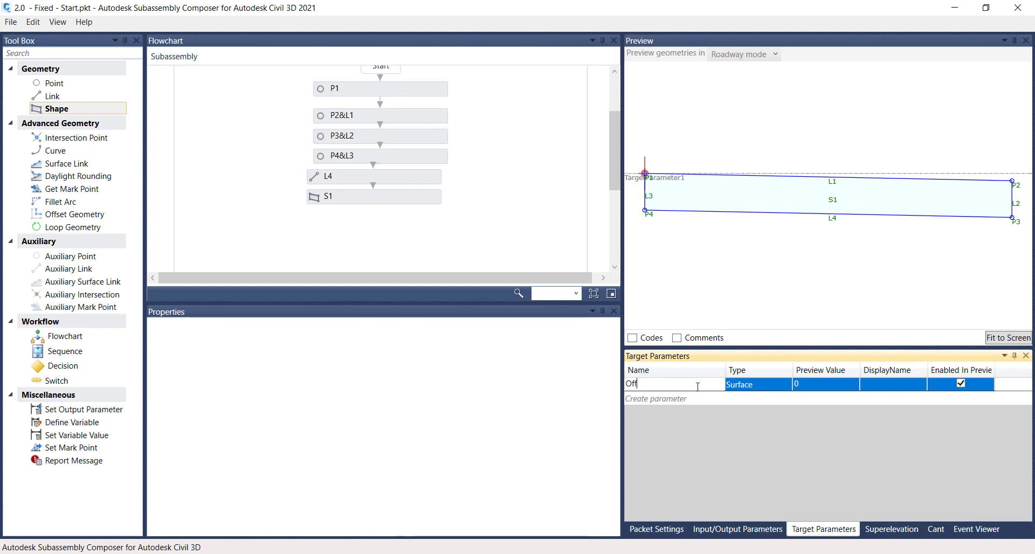
type("se")
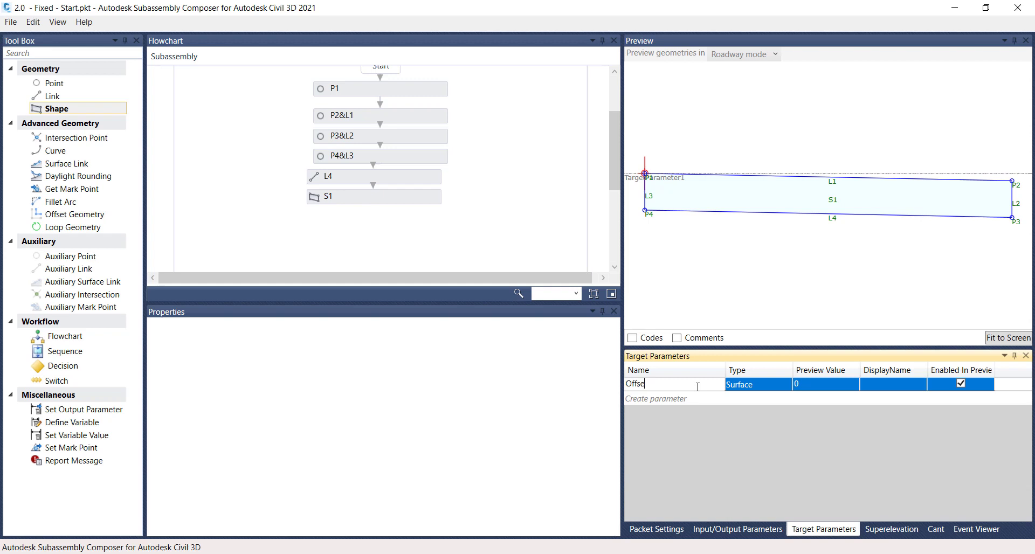
type("tAlignment")
left_click(779, 386)
left_click(779, 386)
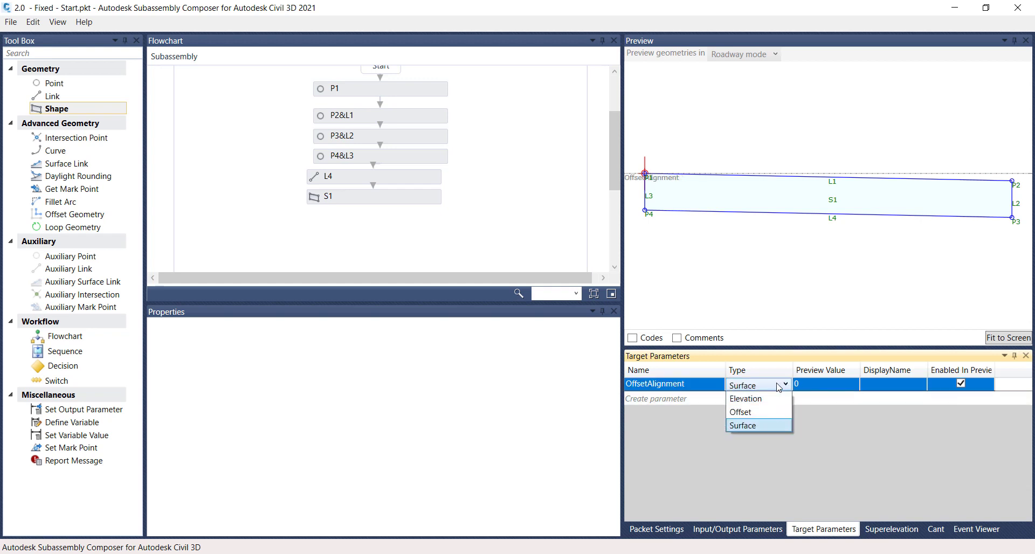
left_click(744, 413)
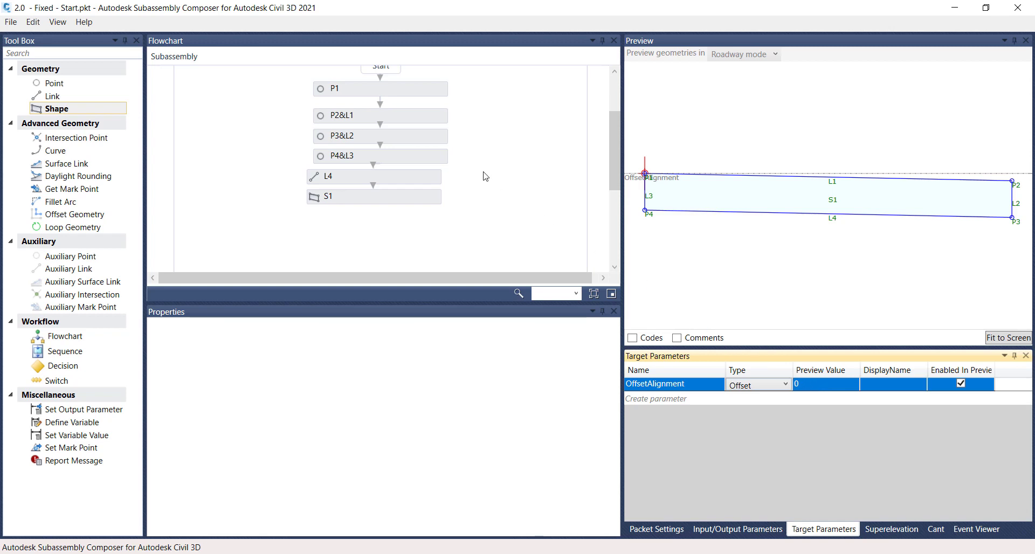
Assign OffsetAlignment as point P2's offset target and move that target in the preview to an offset of about 2.9.
left_click(404, 118)
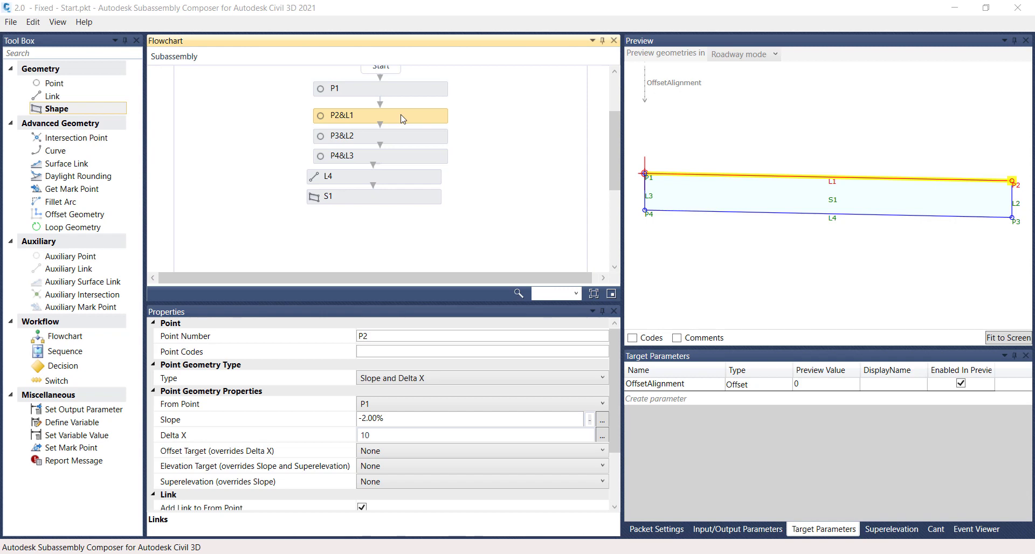
left_click(403, 454)
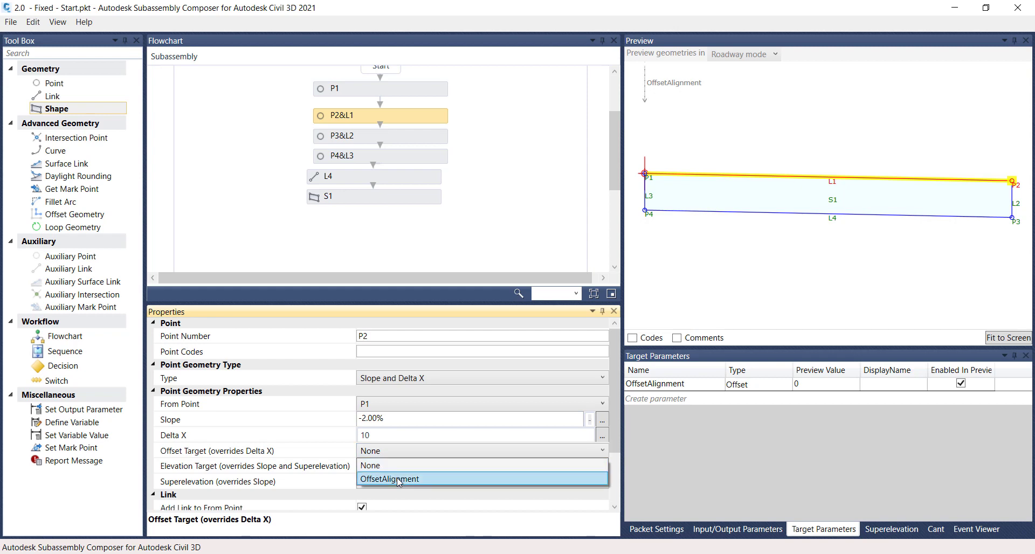
left_click(397, 478)
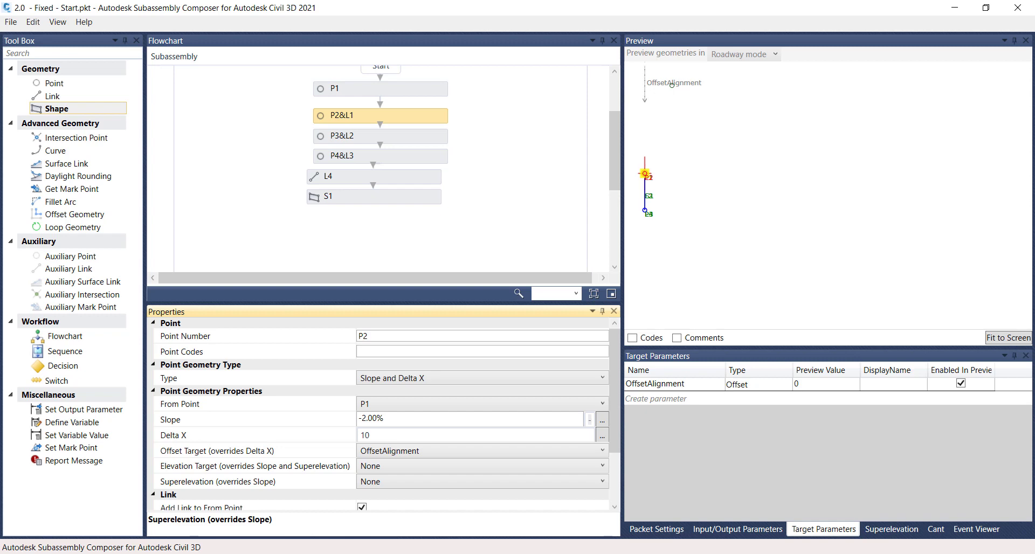
left_click(668, 87)
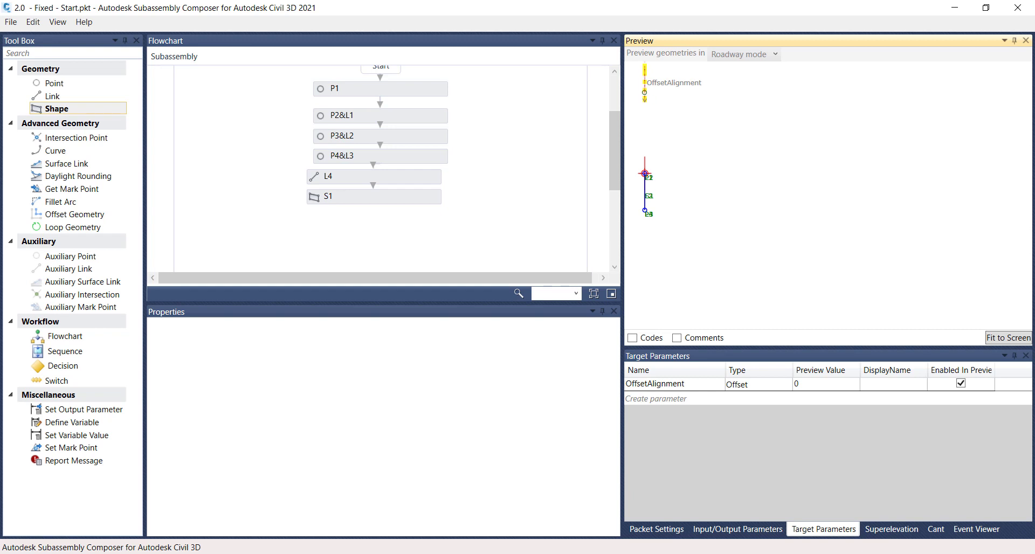
left_click_drag(645, 92, 751, 89)
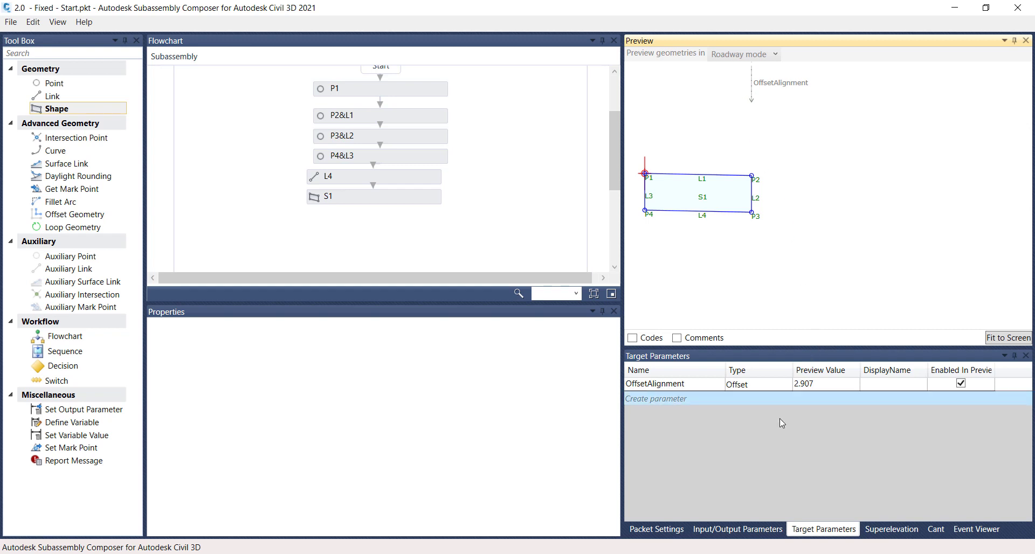
Create a second target parameter named elevation and set its type to Elevation.
left_click(810, 533)
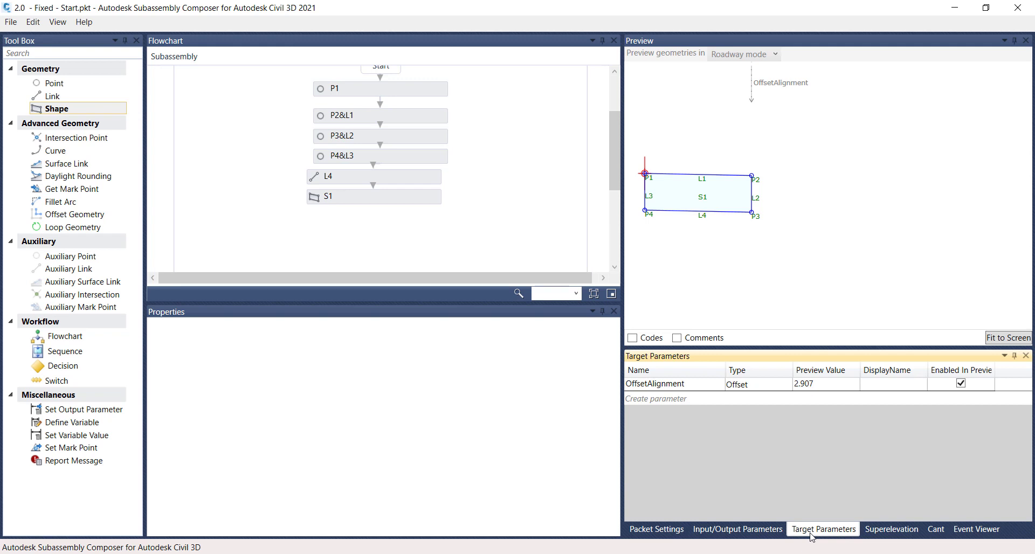
left_click(649, 399)
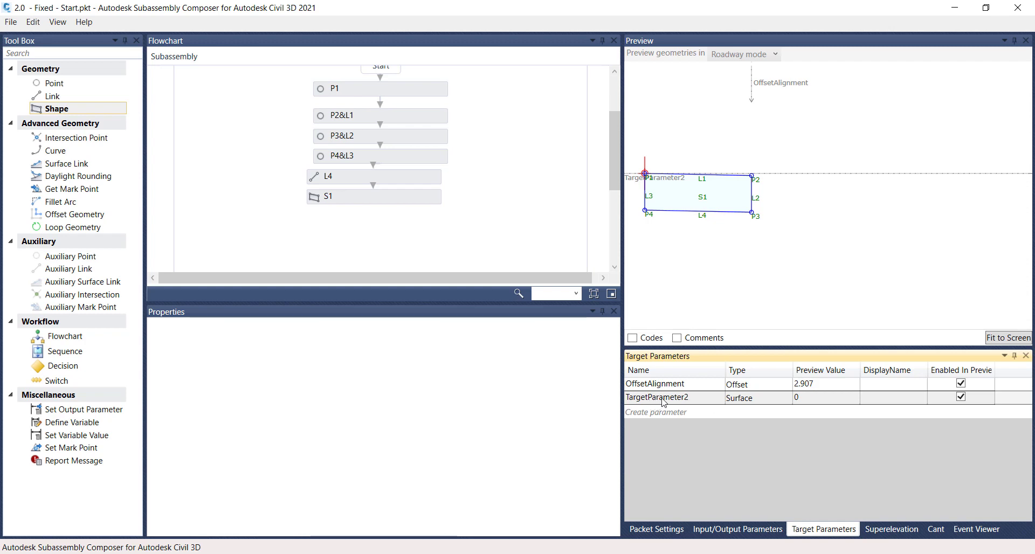
left_click(663, 400)
left_click(662, 398)
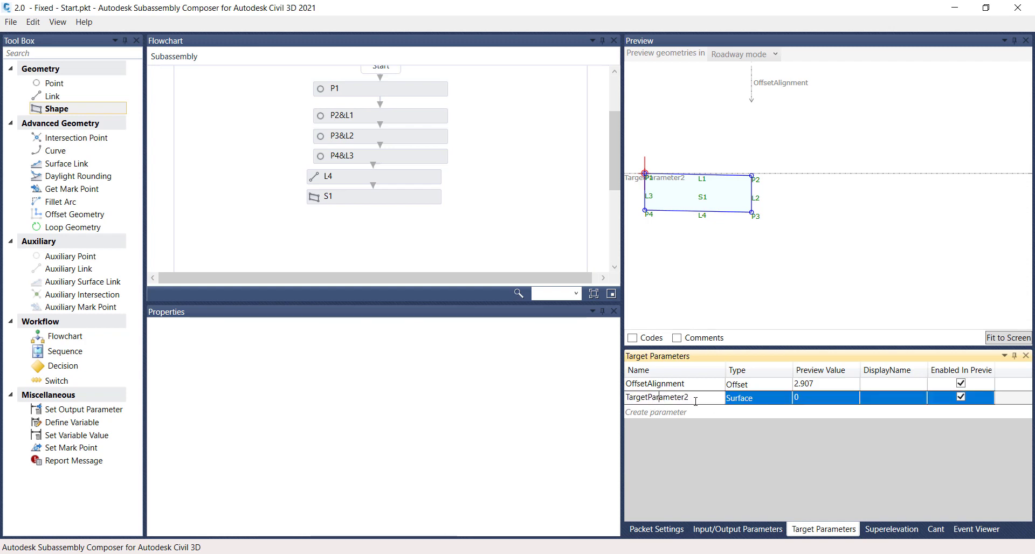
key("ctrl+a")
key("BackSpace")
type("elevation")
left_click(755, 399)
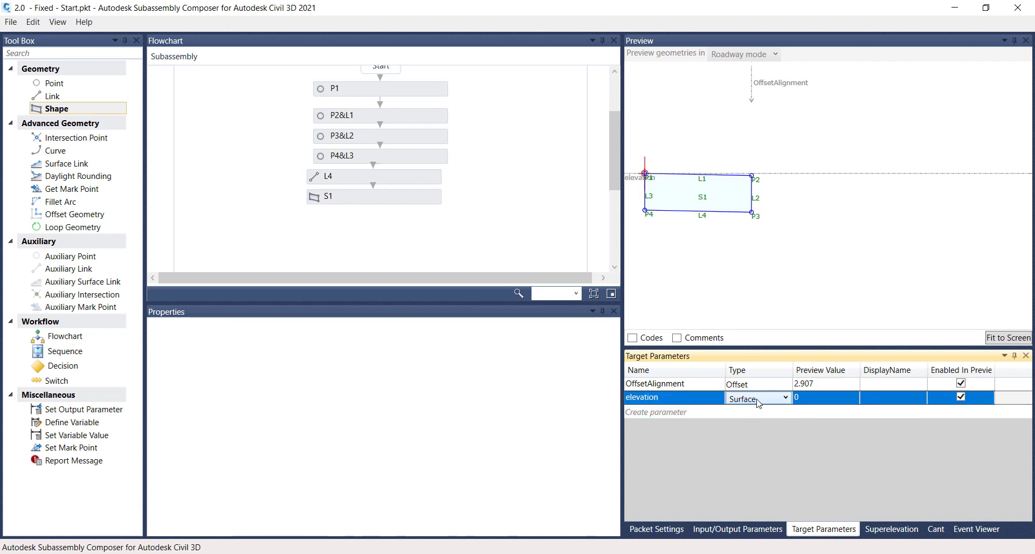
left_click(756, 400)
left_click(751, 413)
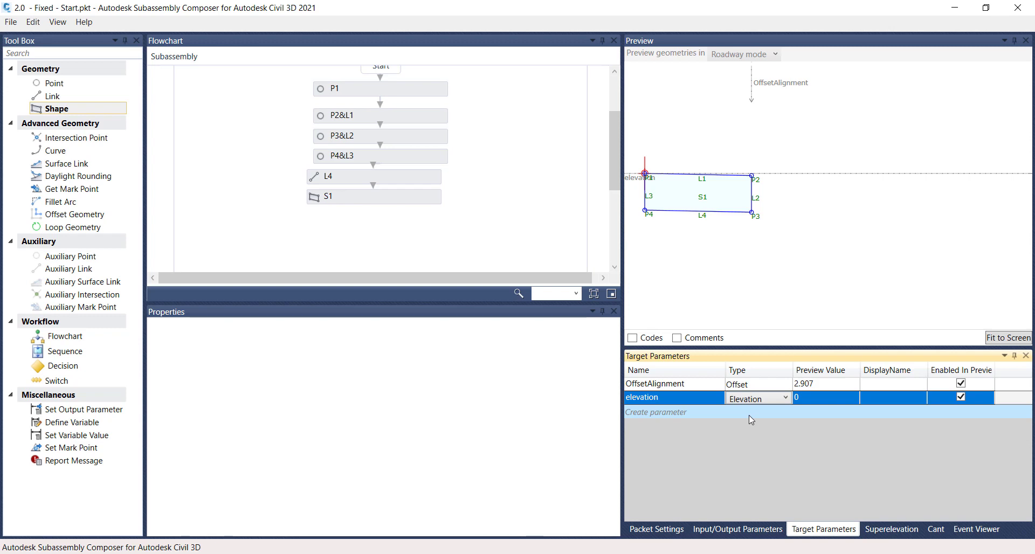
Set the preview value of the elevation target parameter to -1.
left_click(806, 399)
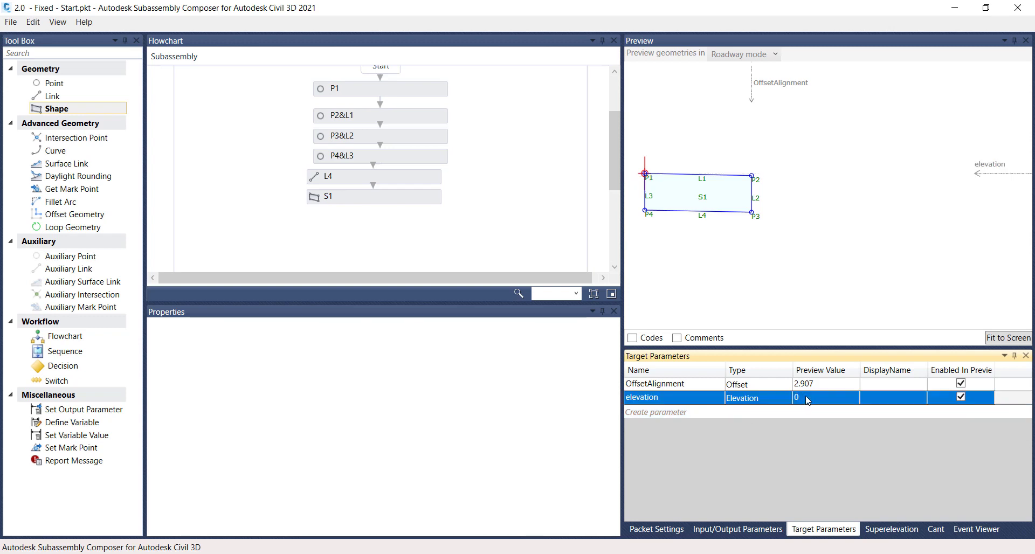
left_click(807, 398)
type("-1")
key("Return")
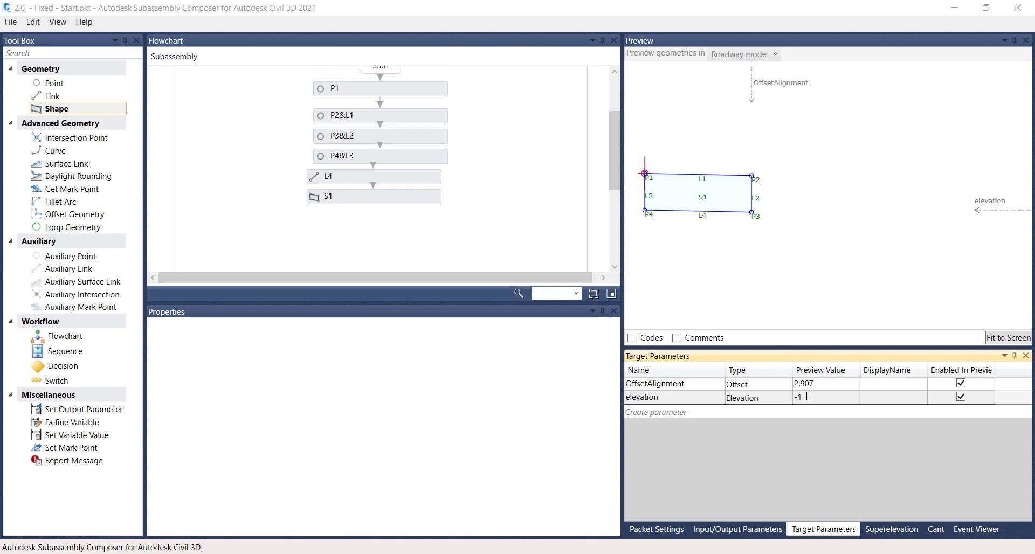
Assign the elevation parameter as point P2's elevation target, keeping OffsetAlignment as its offset target.
left_click(390, 117)
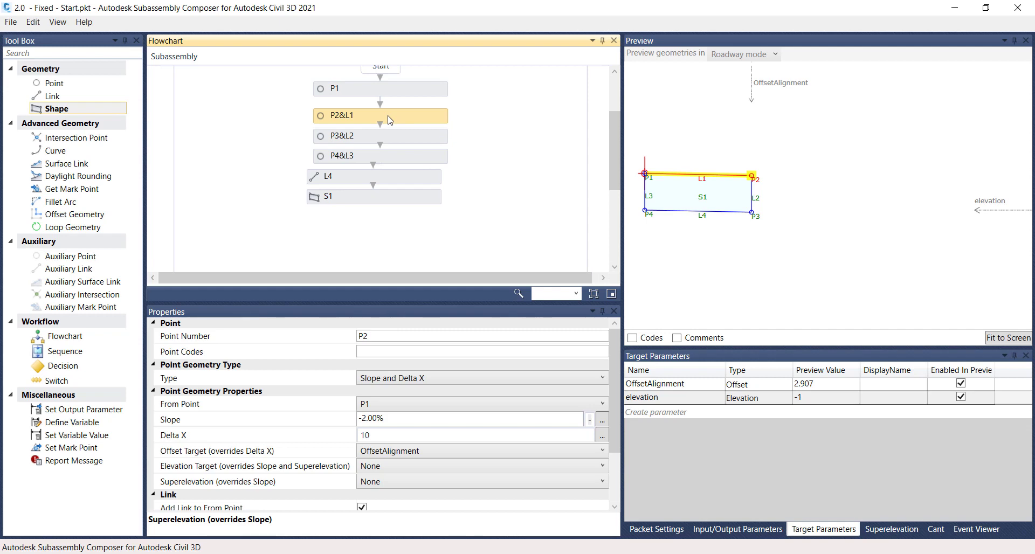
left_click(445, 453)
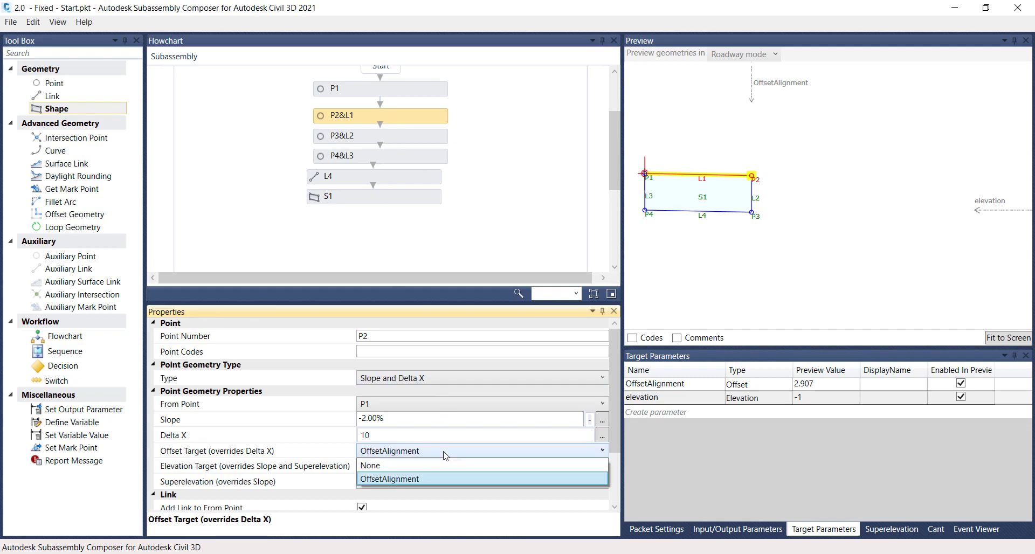
left_click(428, 478)
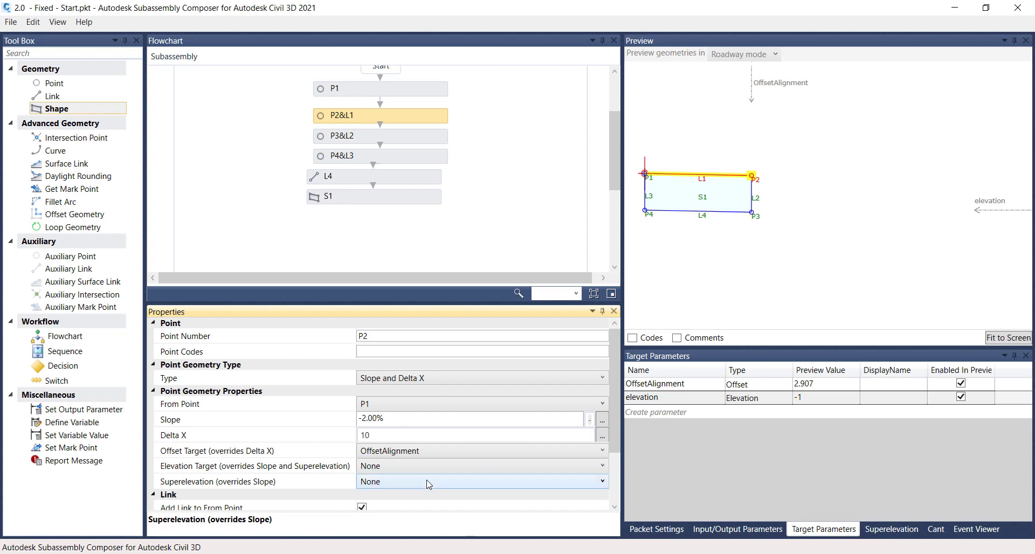
left_click(429, 467)
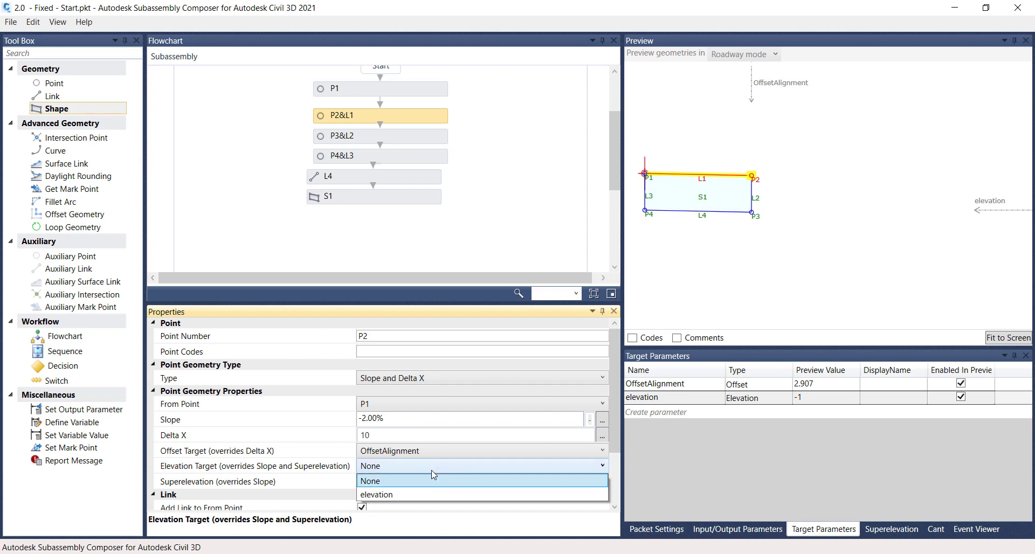
left_click(416, 492)
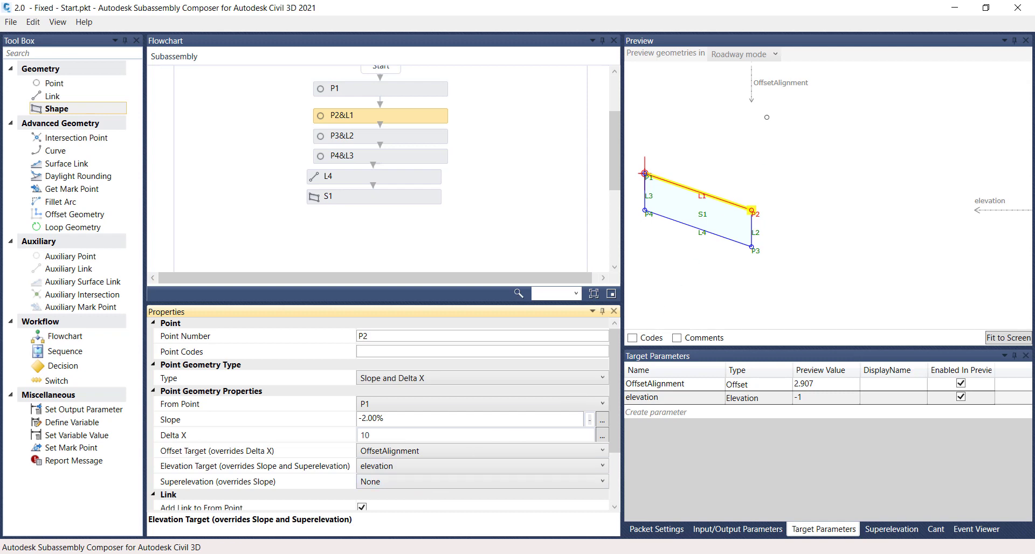
Move the OffsetAlignment target to about 2.55 and the elevation target to about -1.29 in the preview.
left_click(752, 96)
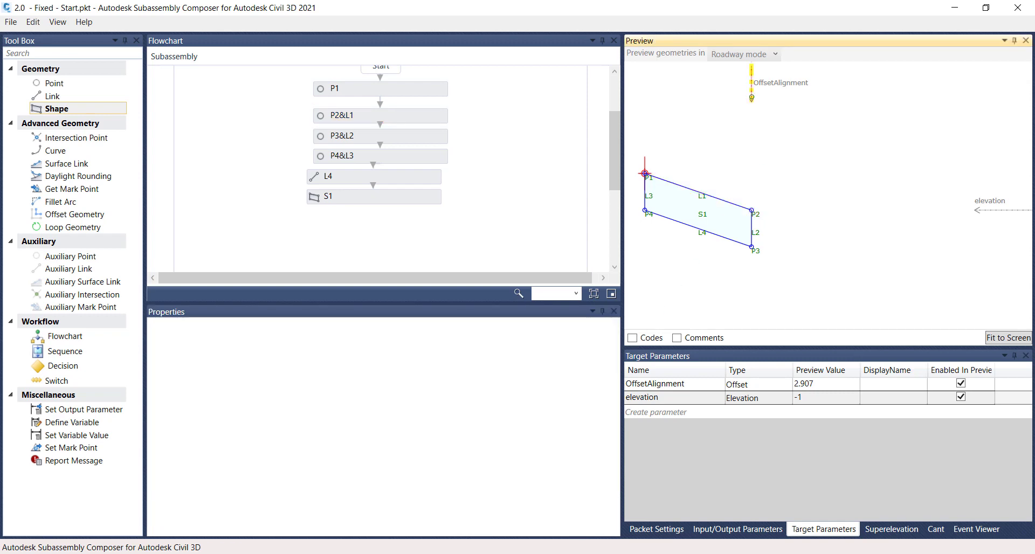
mouse_move(752, 97)
left_mouse_down()
mouse_move(776, 97)
mouse_move(738, 99)
left_mouse_up()
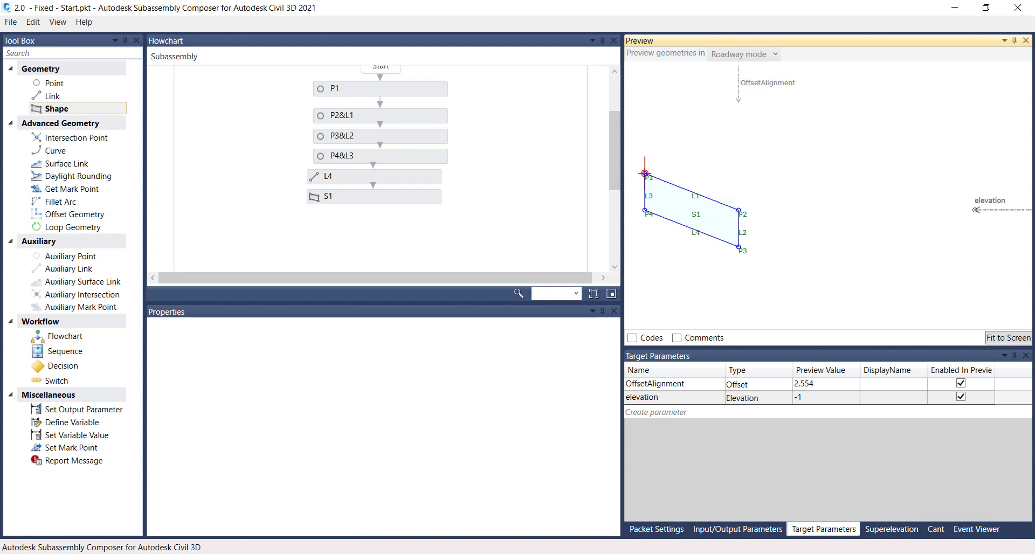
mouse_move(979, 210)
left_mouse_down()
mouse_move(982, 194)
mouse_move(978, 221)
left_mouse_up()
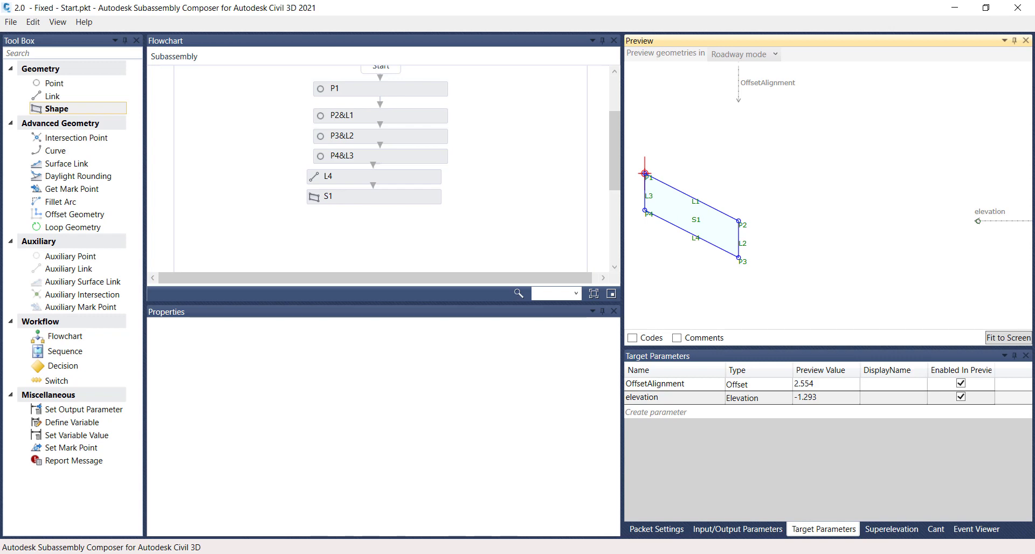